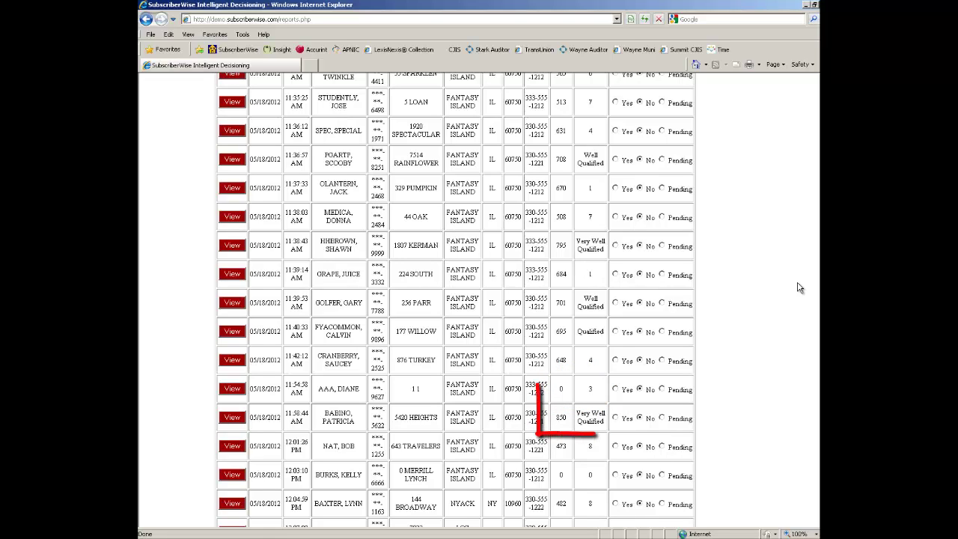
# Open the Level 8 report dated 05/18/2012 at 12:11:15 PM from the report list.
pyautogui.scroll(-5, 799, 285)
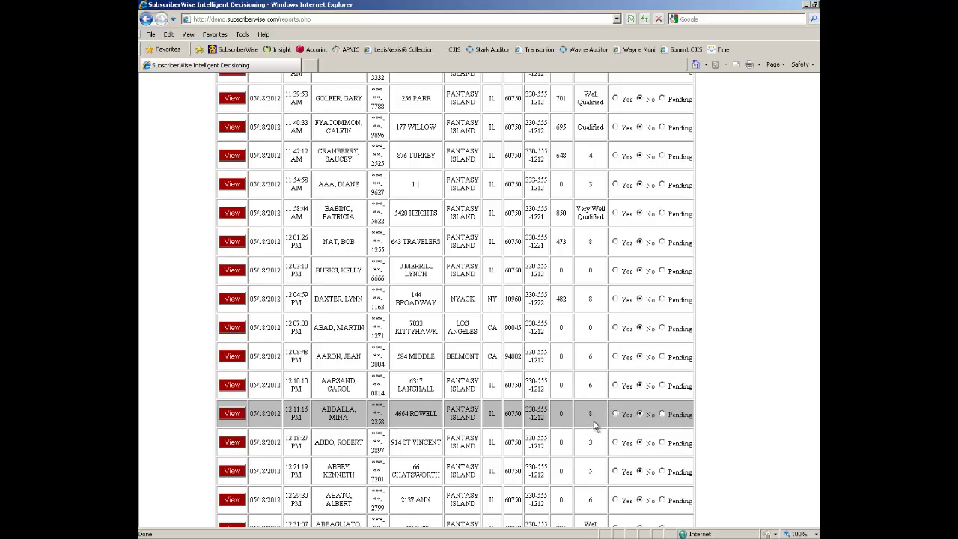
pyautogui.scroll(-2, 593, 422)
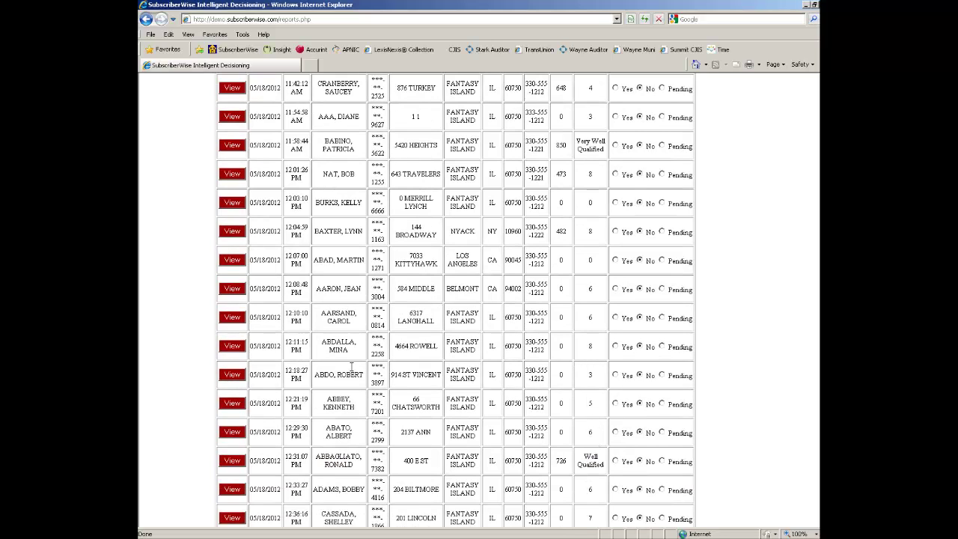
pyautogui.click(224, 348)
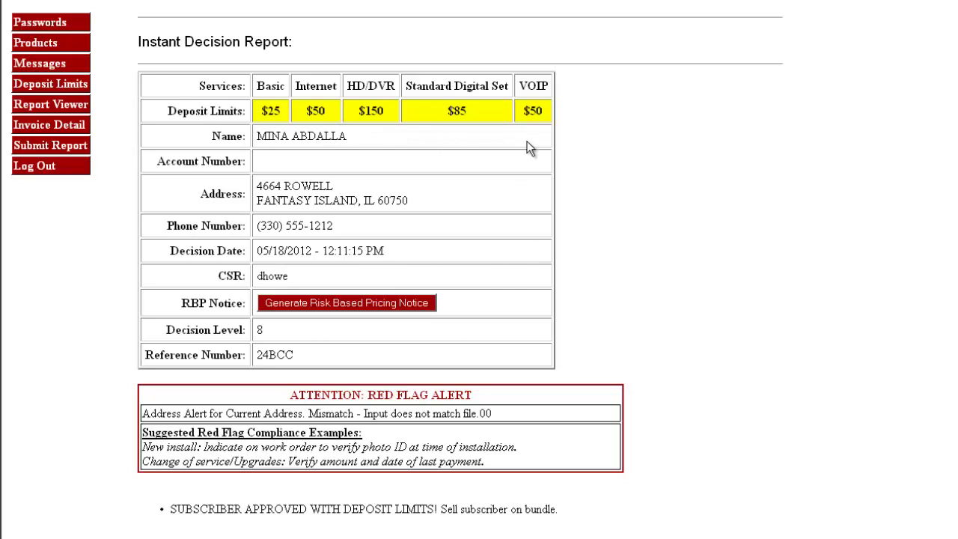
# Generate the risk based pricing notice for this report, open rbpnotice.pdf and show it at 75% zoom.
pyautogui.click(331, 309)
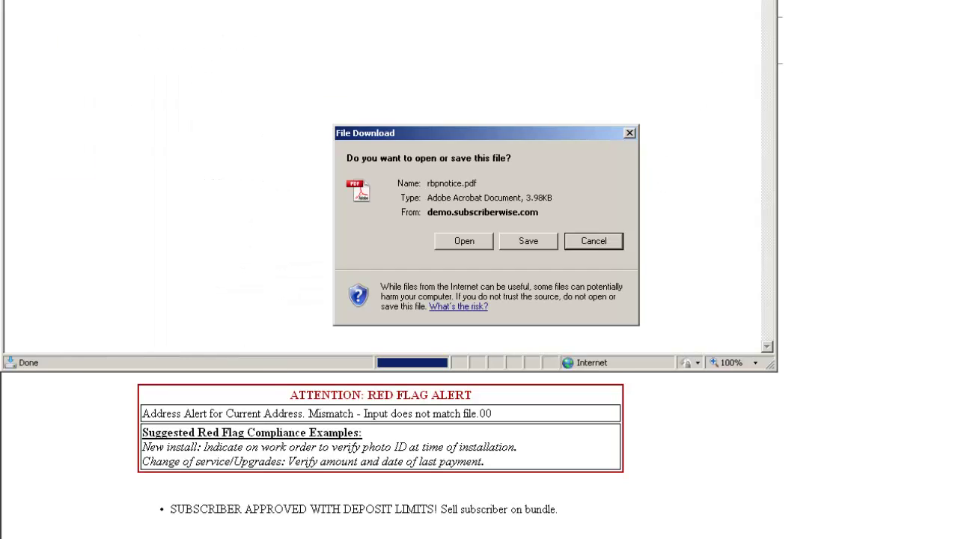
pyautogui.click(484, 241)
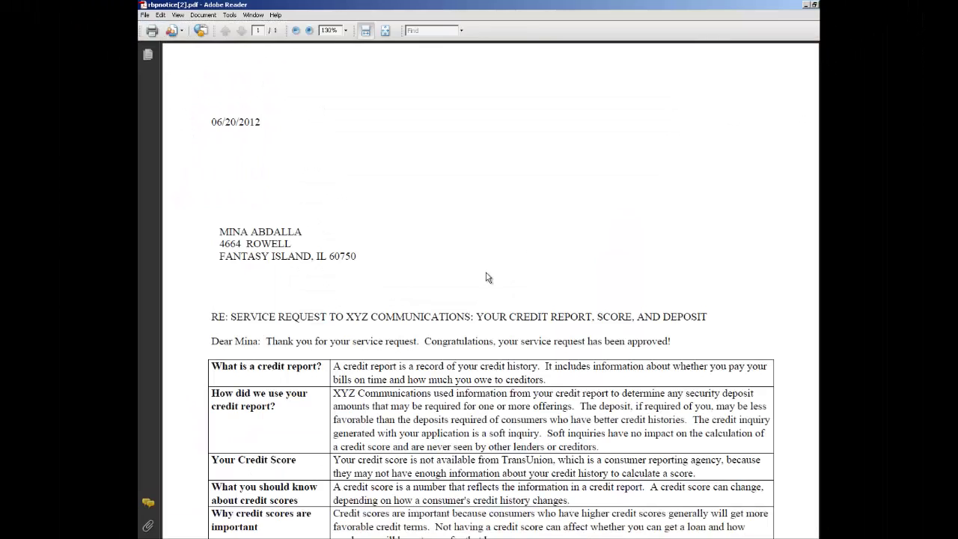
pyautogui.click(345, 30)
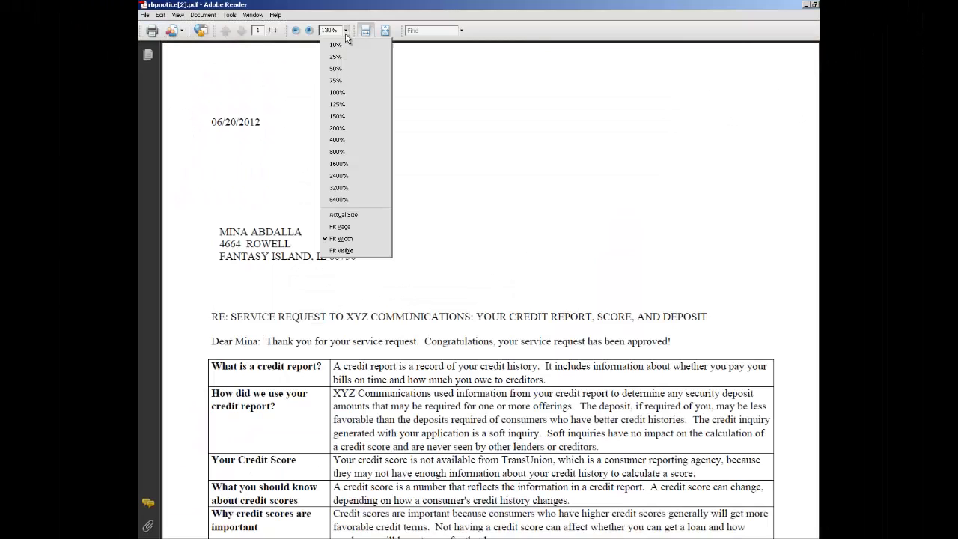
pyautogui.click(341, 82)
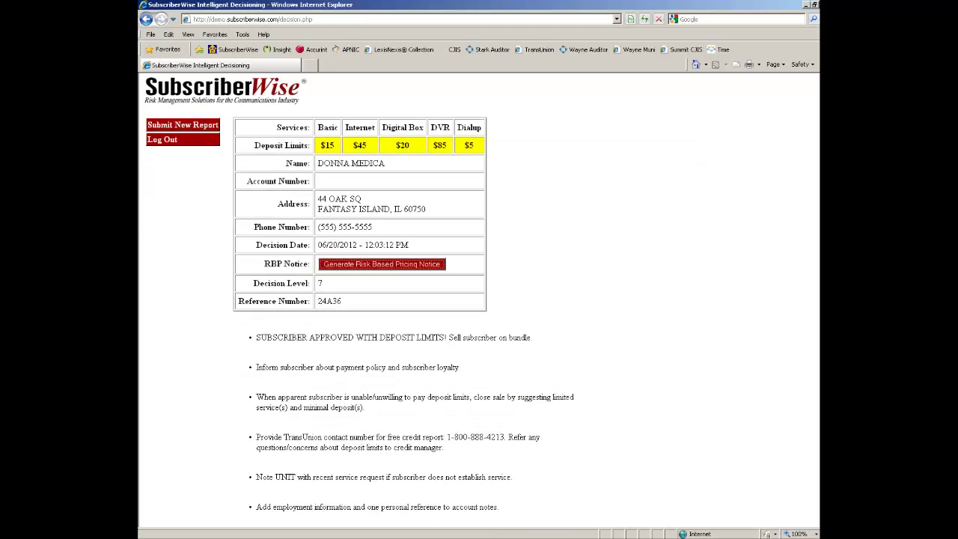
# Return to the report list and open the Level 1 report dated 05/18/2012 at 11:39:14 AM in a maximized window.
pyautogui.press('BackSpace')
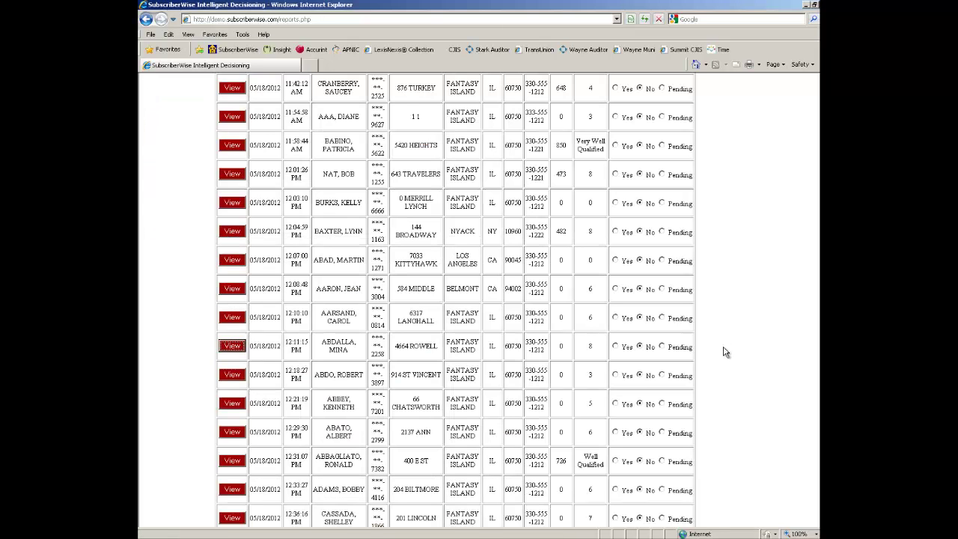
pyautogui.scroll(3, 733, 343)
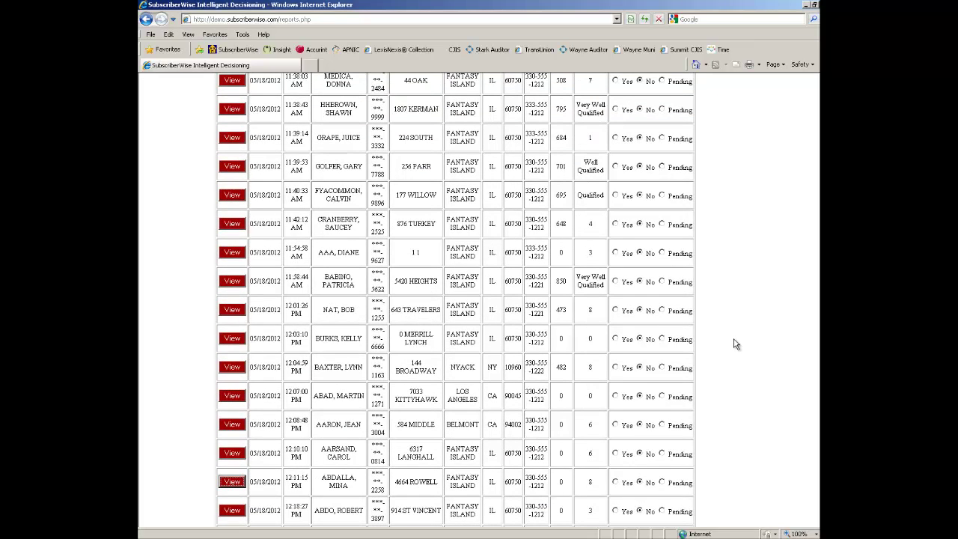
pyautogui.scroll(2, 733, 343)
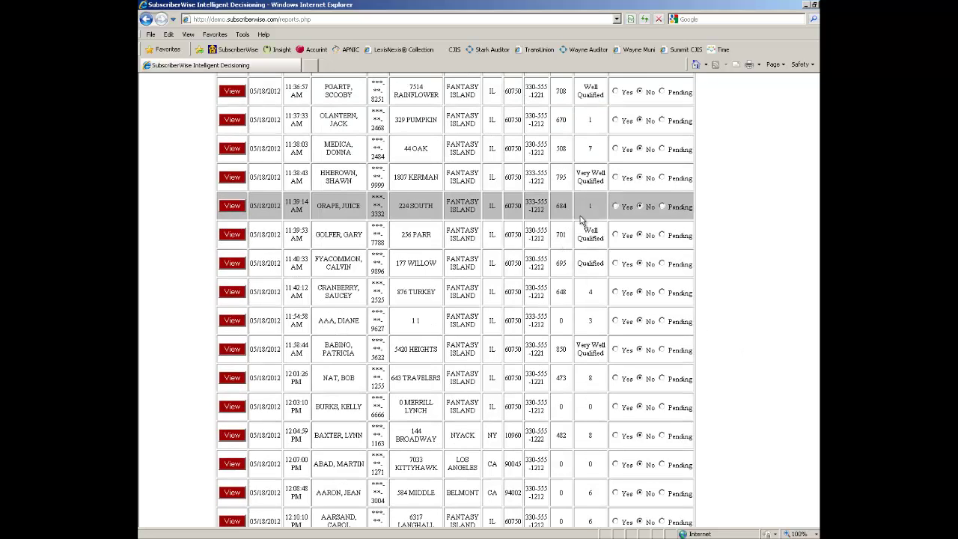
pyautogui.click(232, 205)
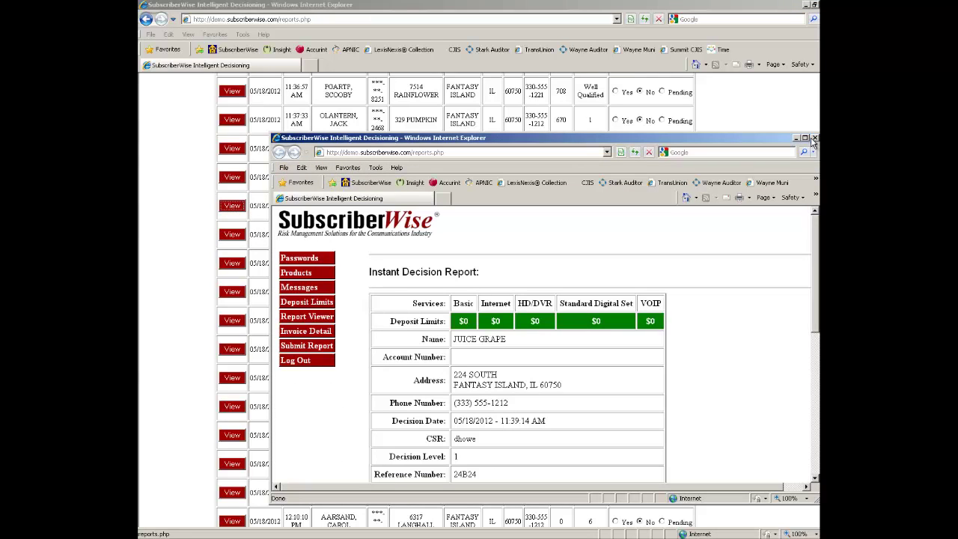
pyautogui.click(805, 138)
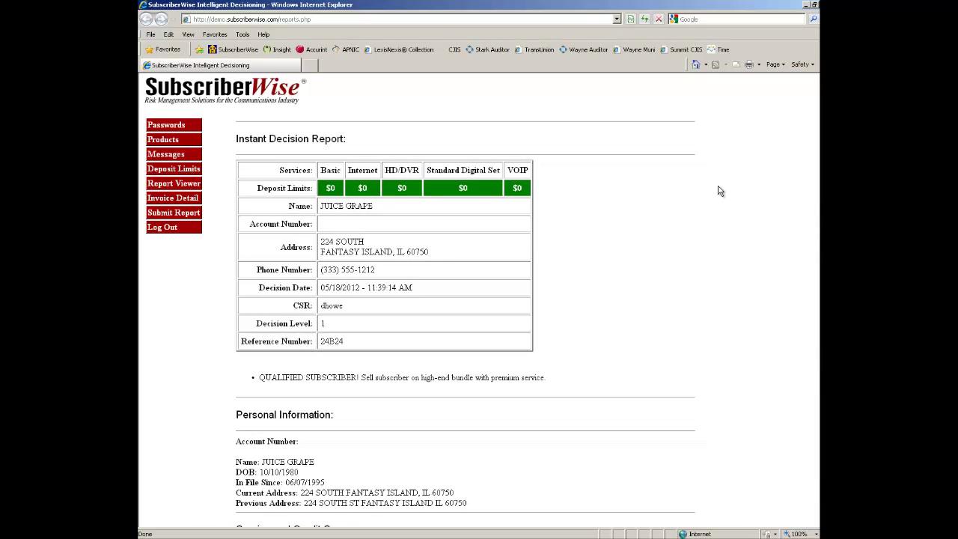
# Set the Level 1 deposit limit for HD/DVR to $25 and submit the change.
pyautogui.click(193, 171)
pyautogui.click(342, 155)
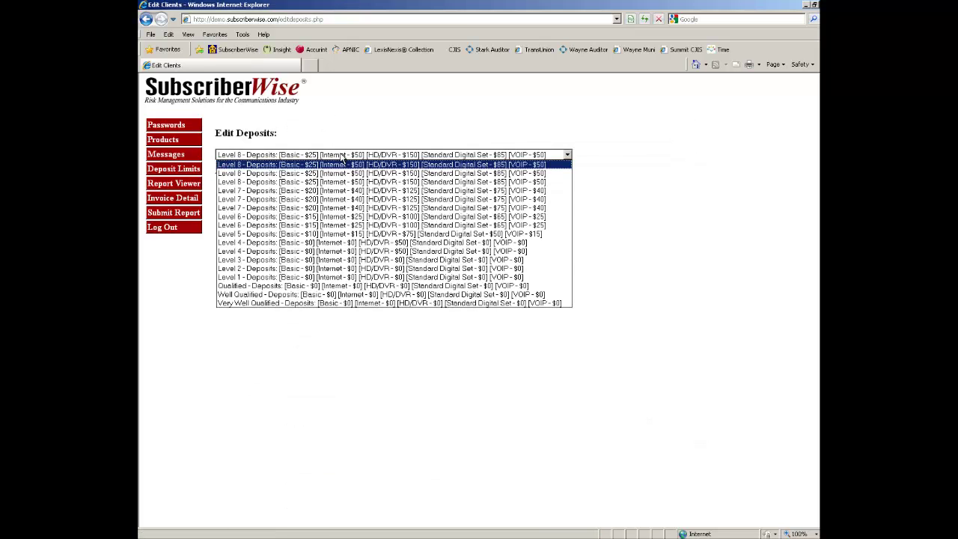
pyautogui.click(315, 277)
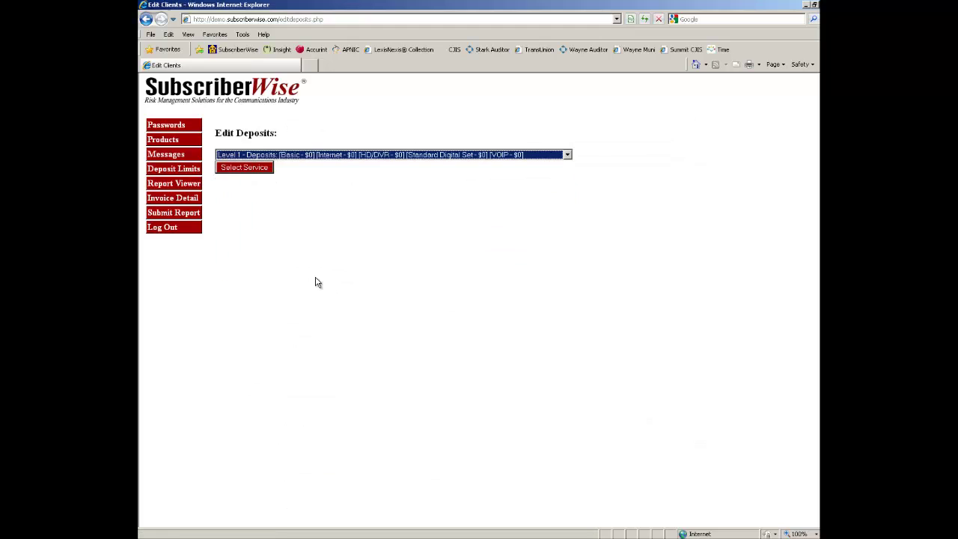
pyautogui.click(259, 167)
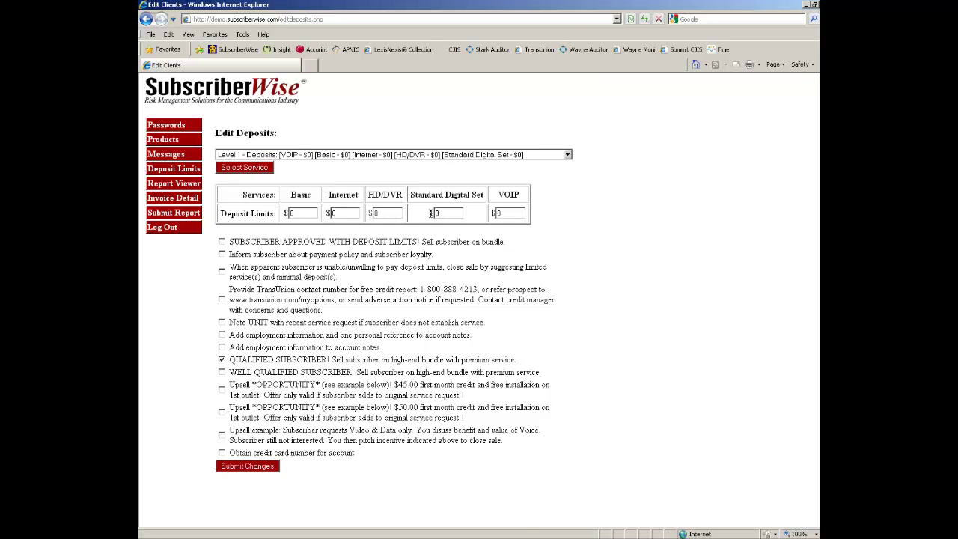
pyautogui.doubleClick(400, 215)
pyautogui.write('20')
pyautogui.click(254, 465)
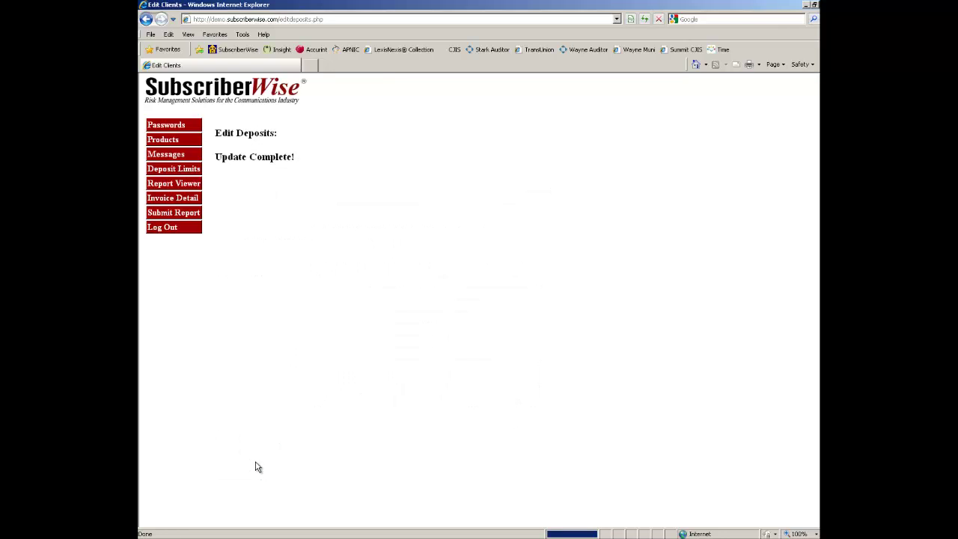
# Query the report viewer for Non Reviewed Reports.
pyautogui.click(183, 186)
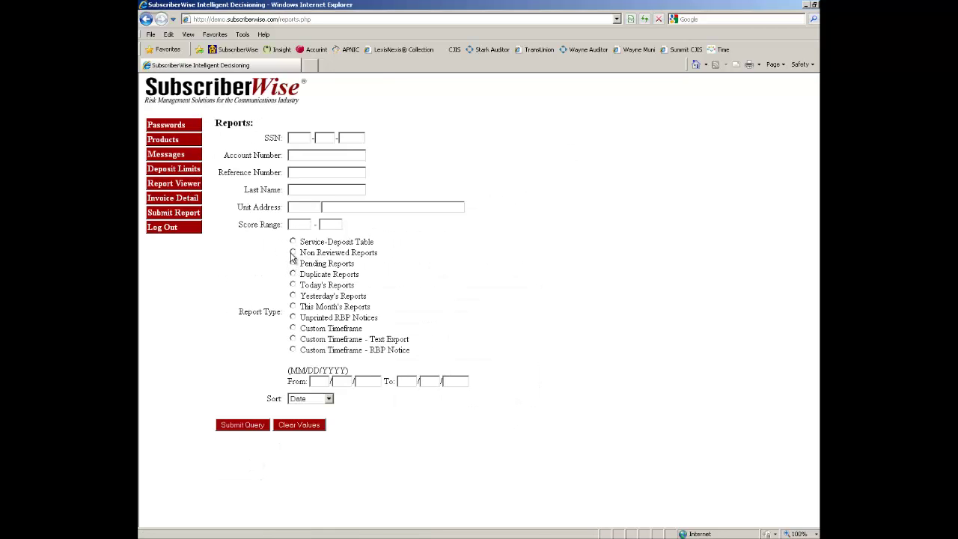
pyautogui.click(292, 253)
pyautogui.click(243, 428)
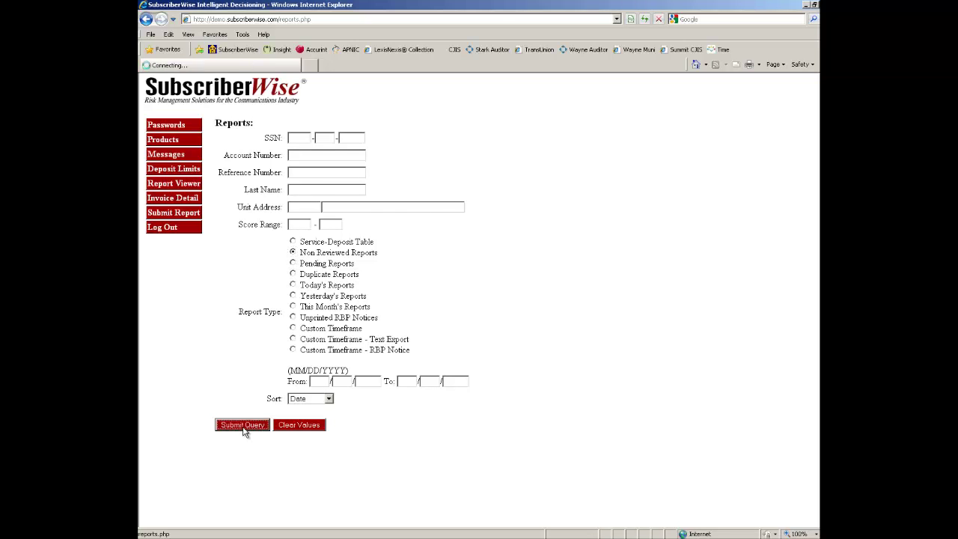
# Reopen the Level 1 report dated 05/18/2012 at 11:39:14 AM from the query results in a maximized window.
pyautogui.scroll(-8, 240, 427)
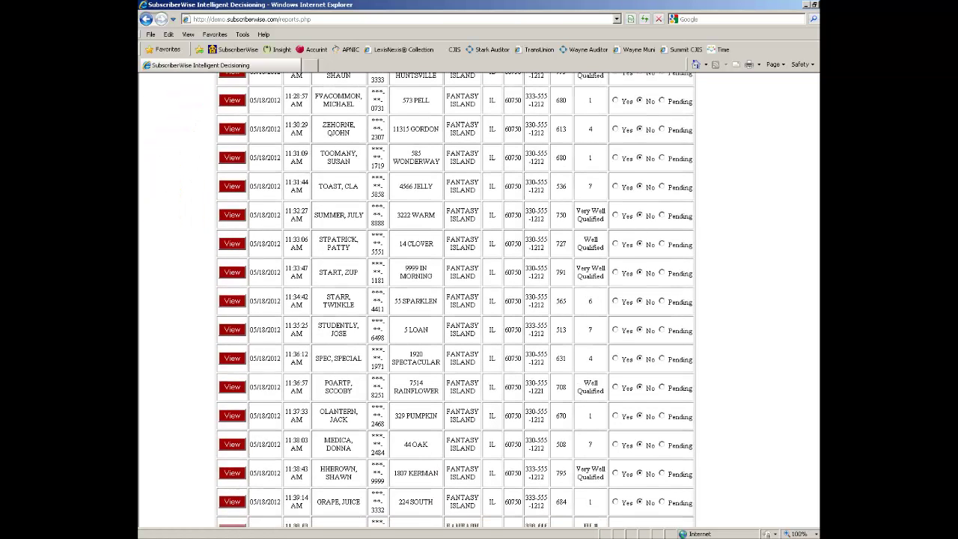
pyautogui.scroll(-5, 573, 334)
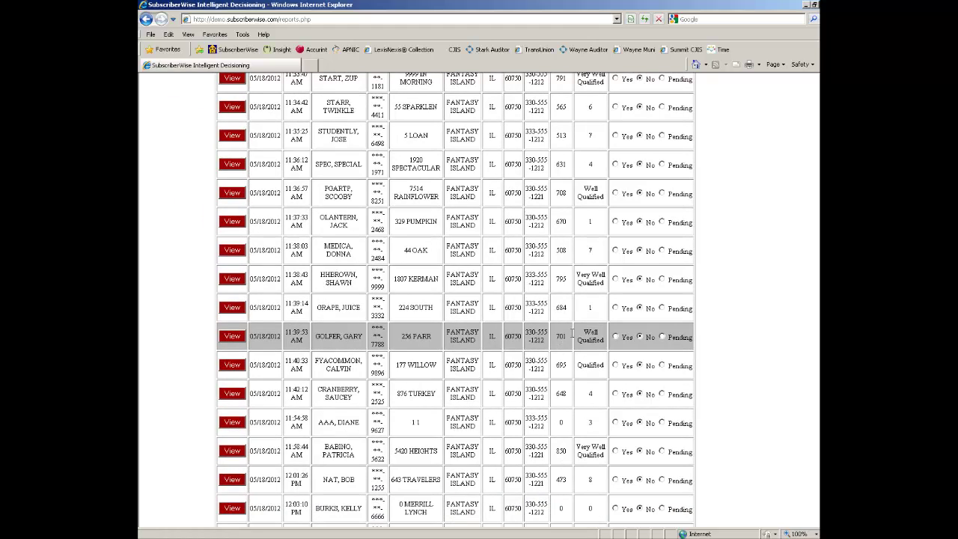
pyautogui.click(233, 308)
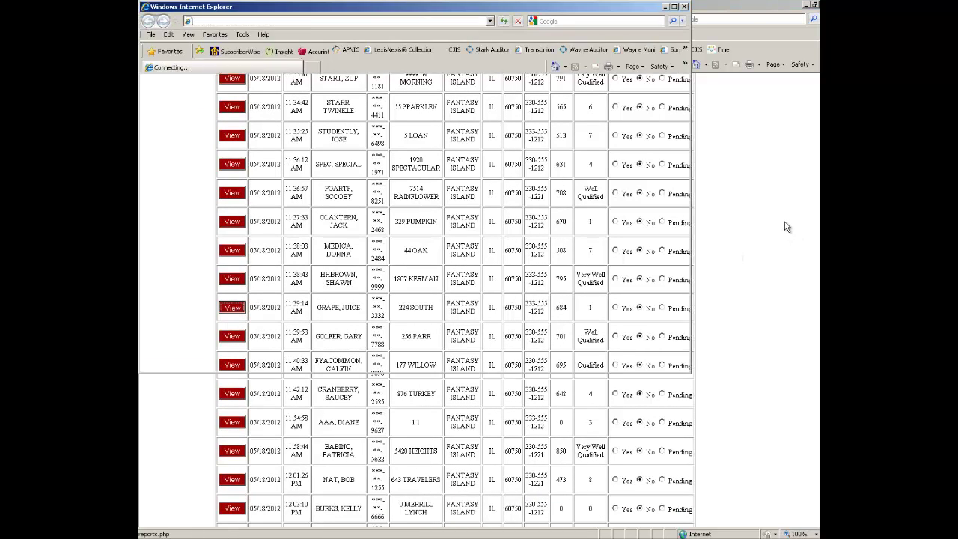
pyautogui.click(673, 7)
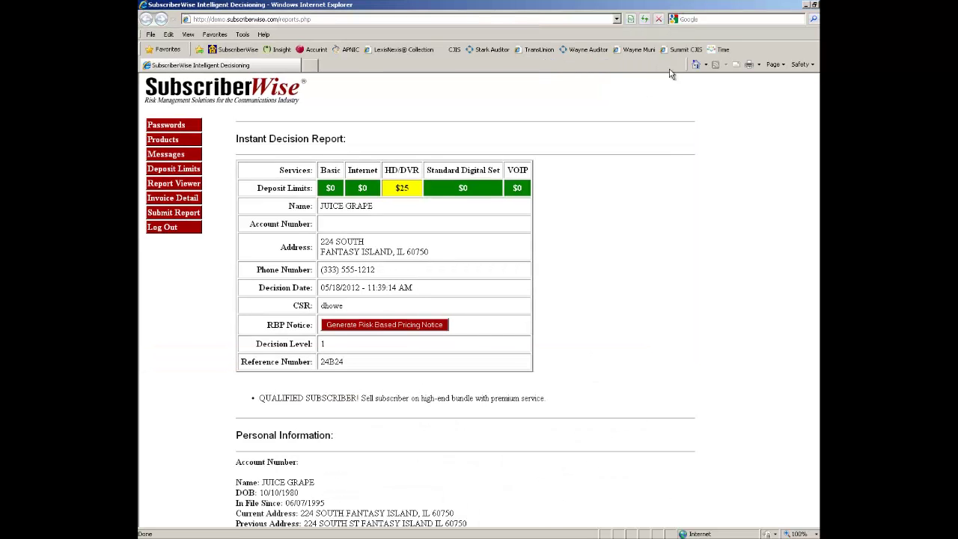
# Check the report's Risk Based Pricing Notice Print Log, generate the notice and open rbpnotice.pdf.
pyautogui.click(388, 330)
pyautogui.scroll(-2, 569, 273)
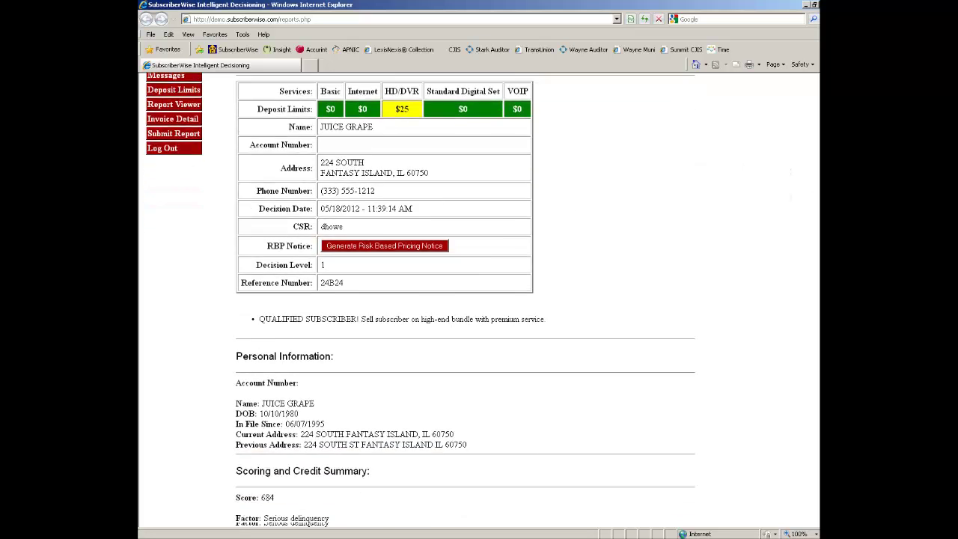
pyautogui.scroll(-2, 814, 348)
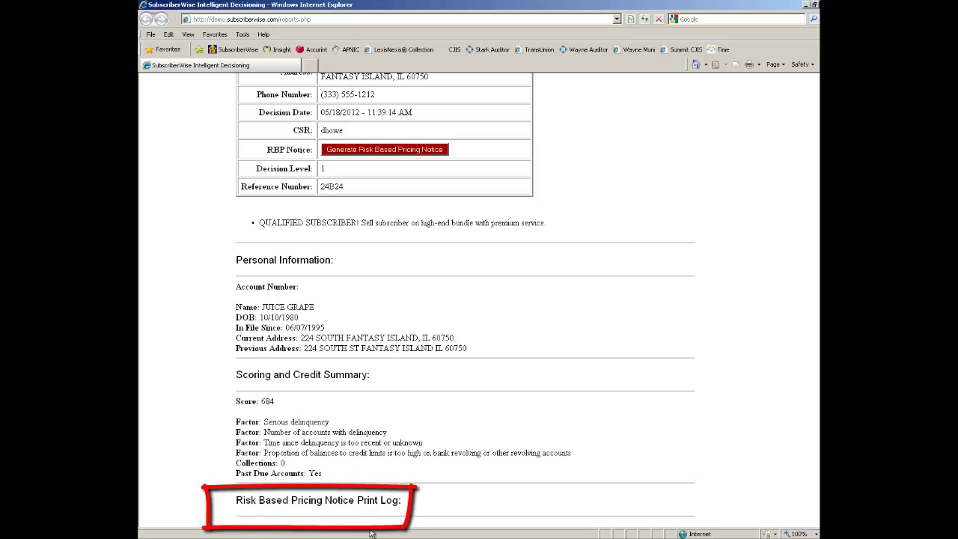
pyautogui.click(376, 152)
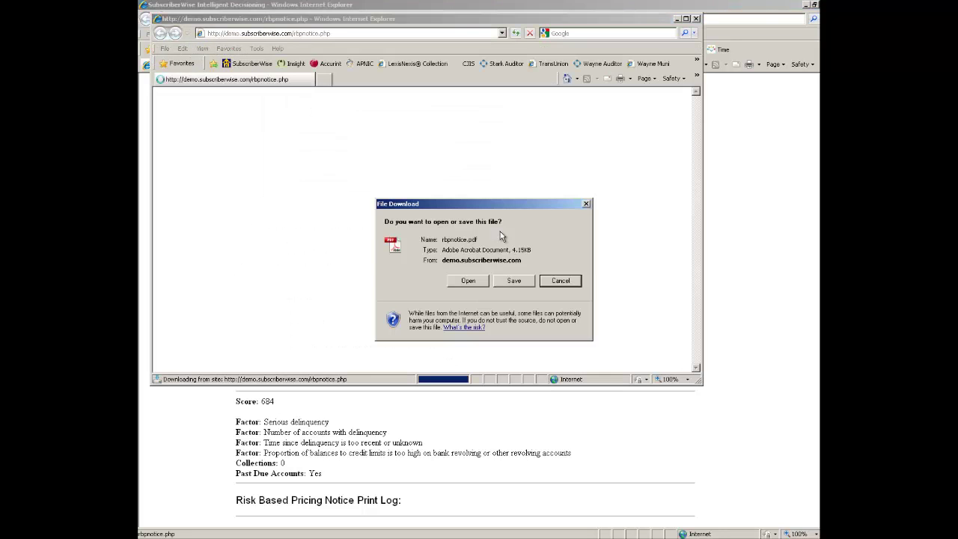
pyautogui.click(468, 281)
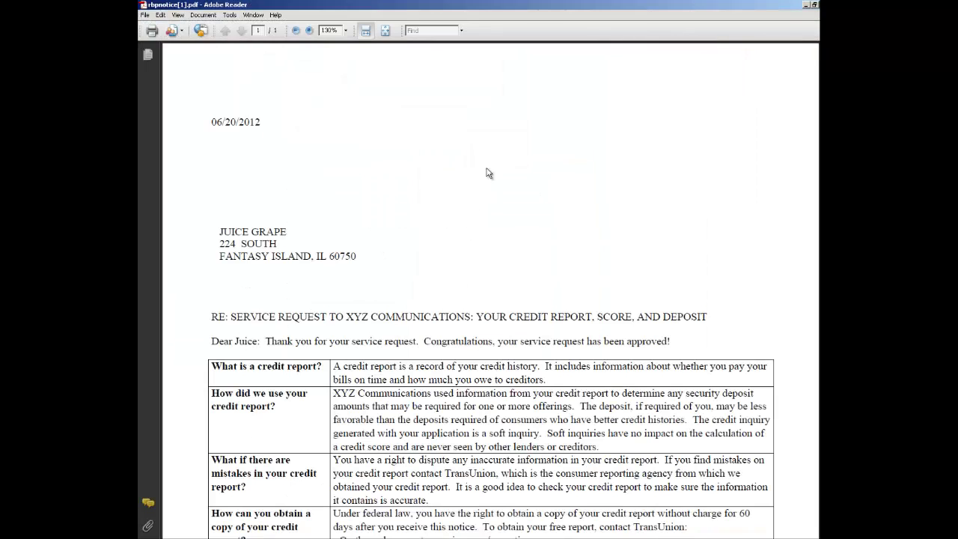
# Bring up the print settings for the notice, cancel them and close the PDF.
pyautogui.click(145, 15)
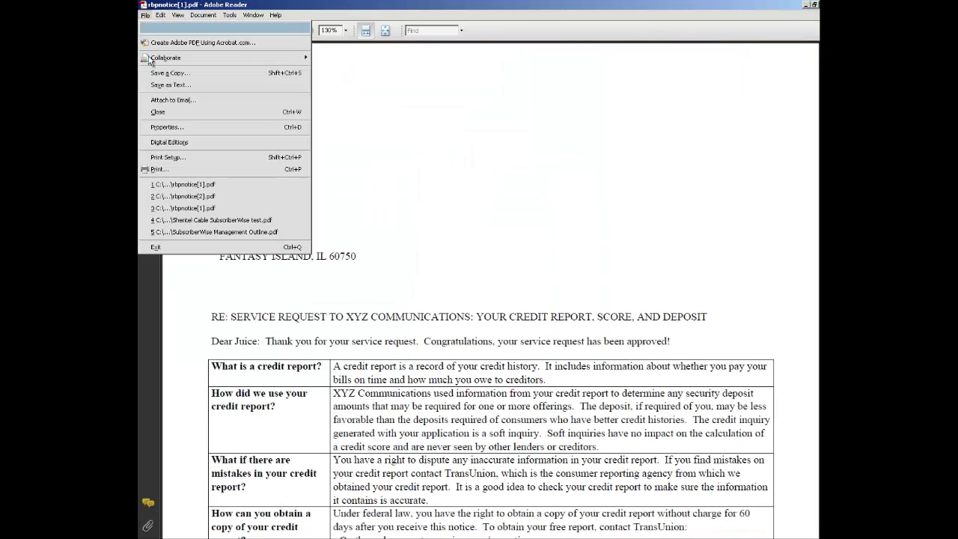
pyautogui.click(167, 168)
pyautogui.click(580, 400)
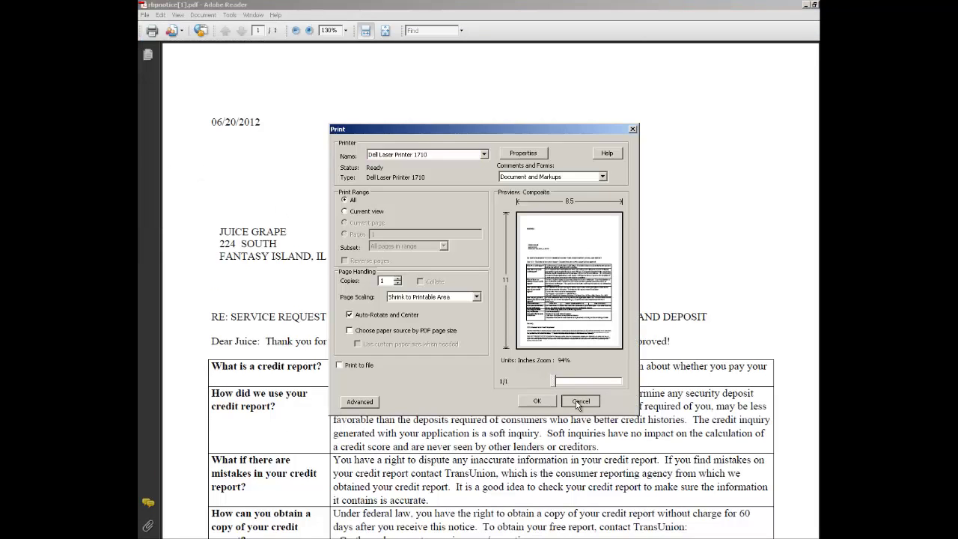
pyautogui.hotkey('alt', 'F4')
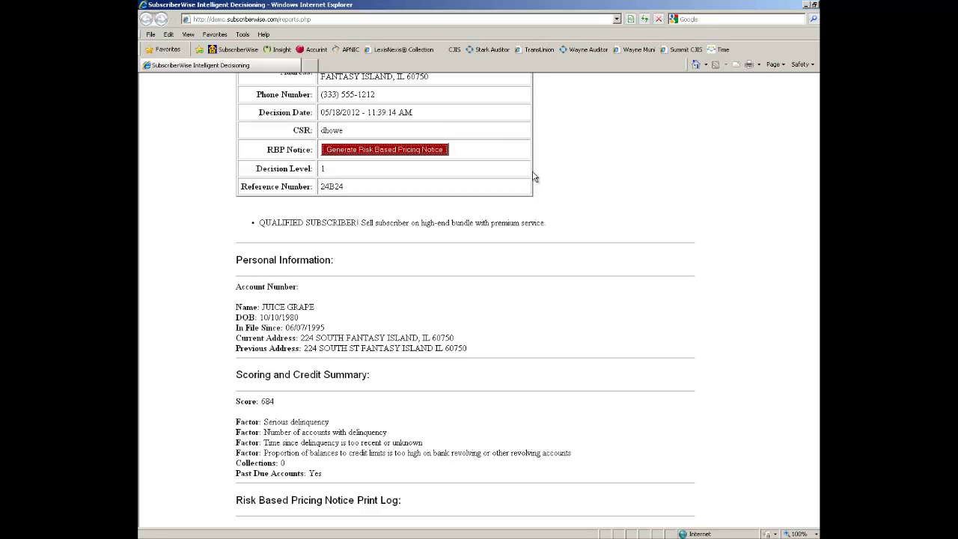
# Reload the report, resending its data, and check the Risk Based Pricing Notice Print Log.
pyautogui.press('F5')
pyautogui.click(462, 311)
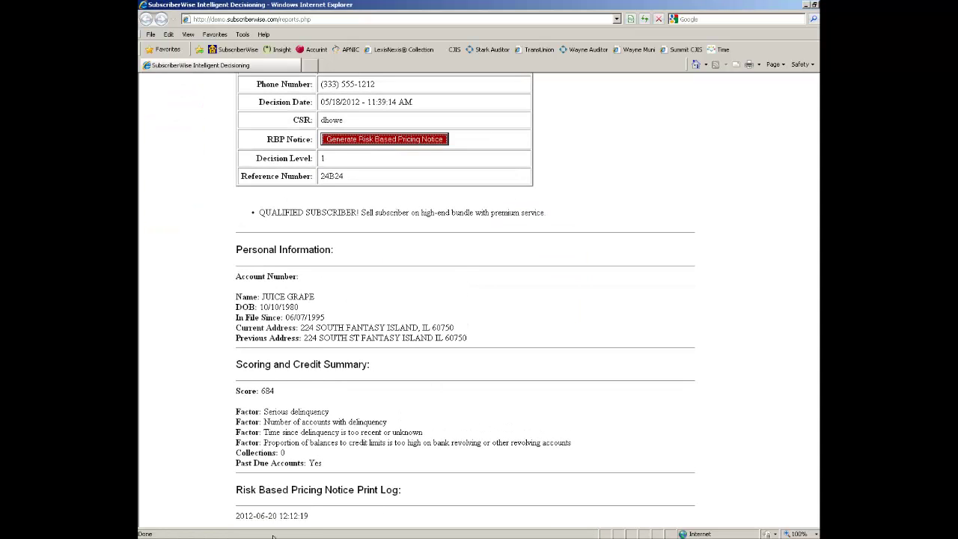
pyautogui.click(240, 516)
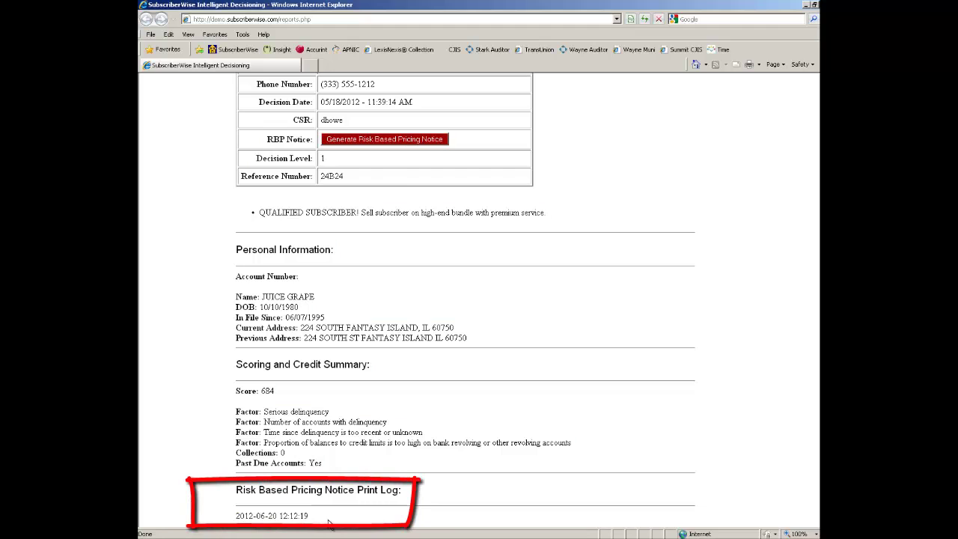
# Generate and open the risk based pricing notice once more, and reload the report to update its print log.
pyautogui.click(378, 146)
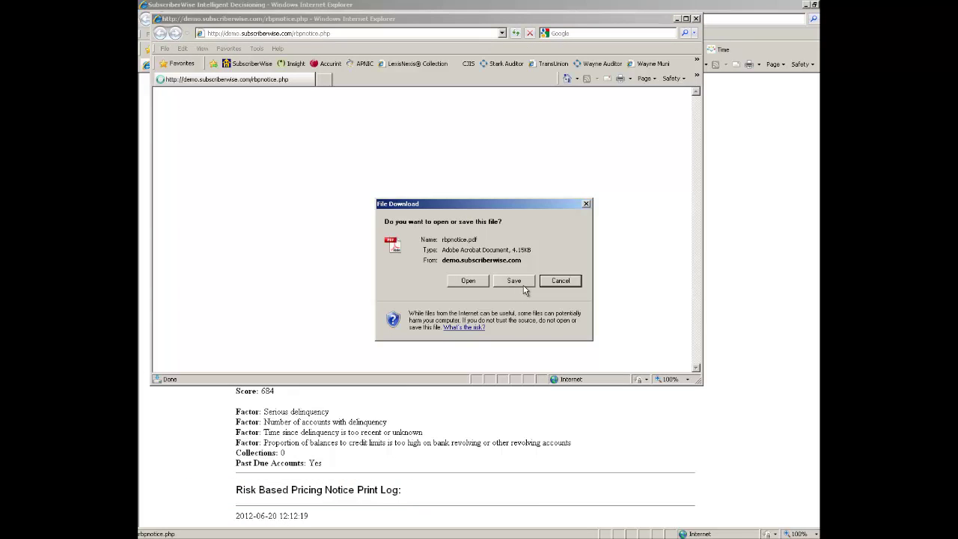
pyautogui.click(467, 280)
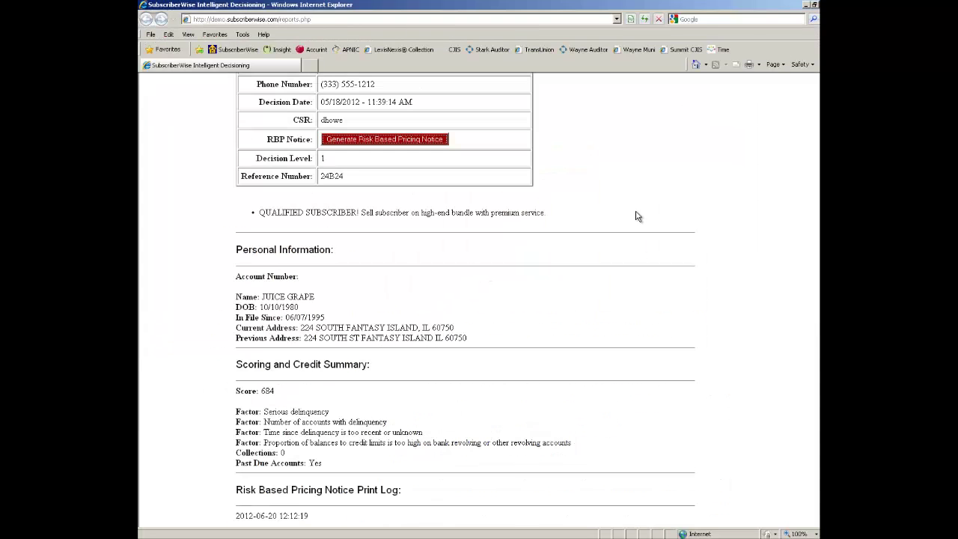
pyautogui.press('F5')
pyautogui.click(456, 310)
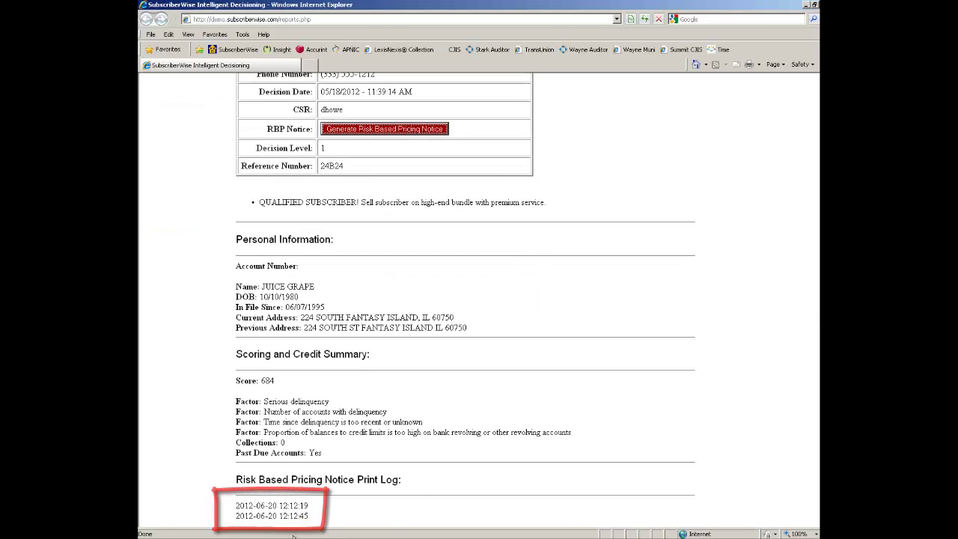
pyautogui.scroll(5, 625, 288)
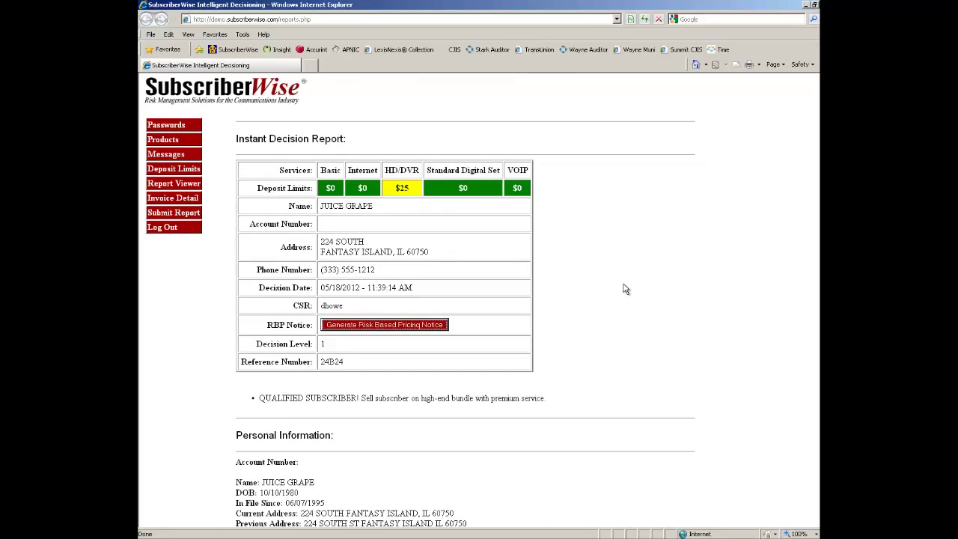
# Run an Unprinted RBP Notices query in the report viewer and open the resulting rbpnotice.pdf.
pyautogui.click(188, 185)
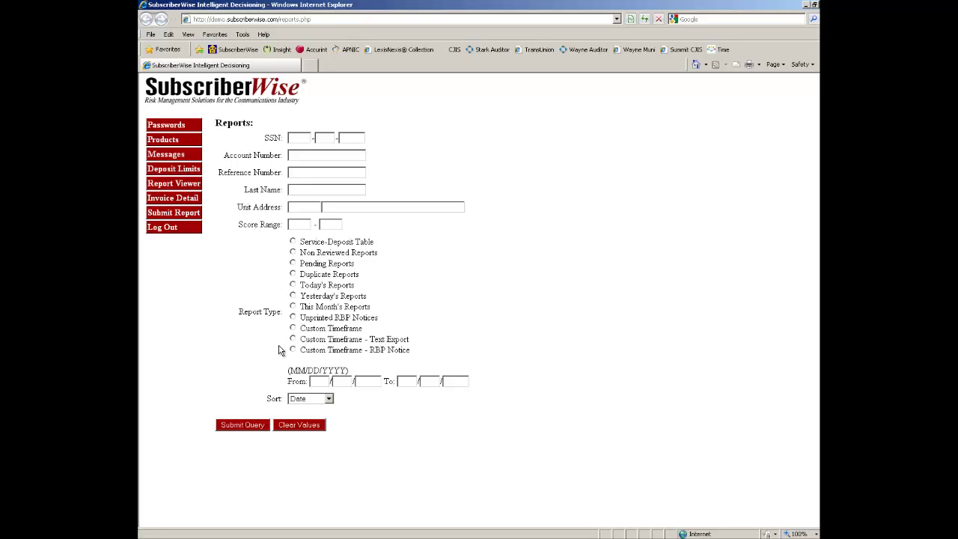
pyautogui.click(293, 318)
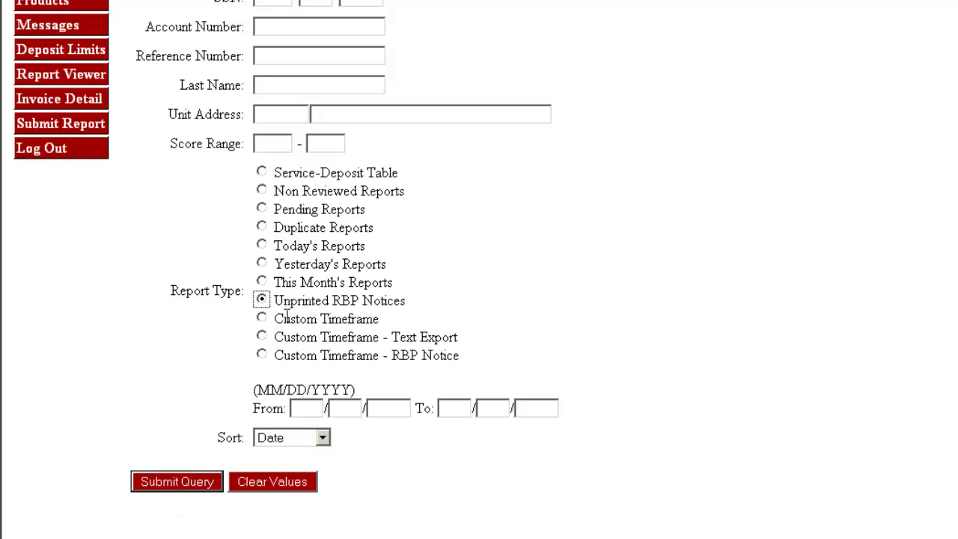
pyautogui.click(170, 481)
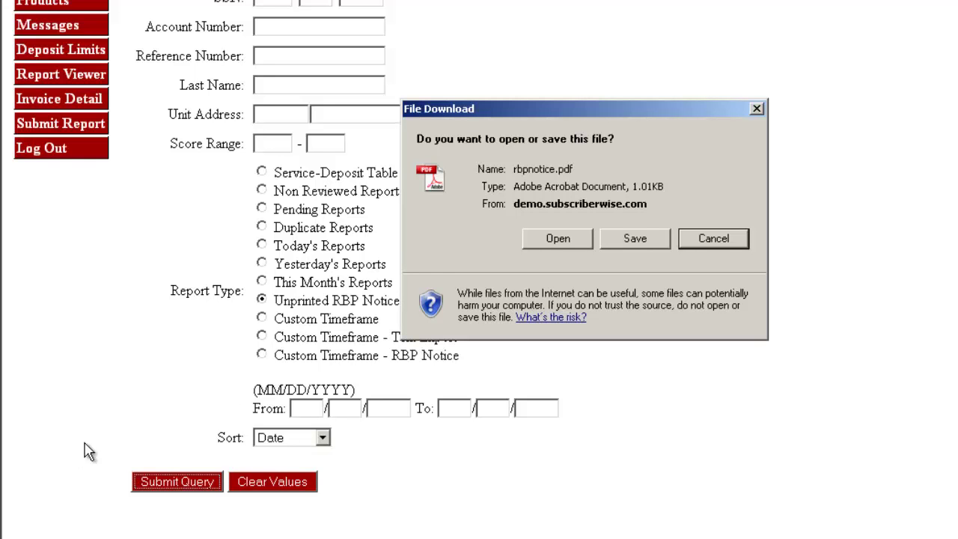
pyautogui.click(528, 242)
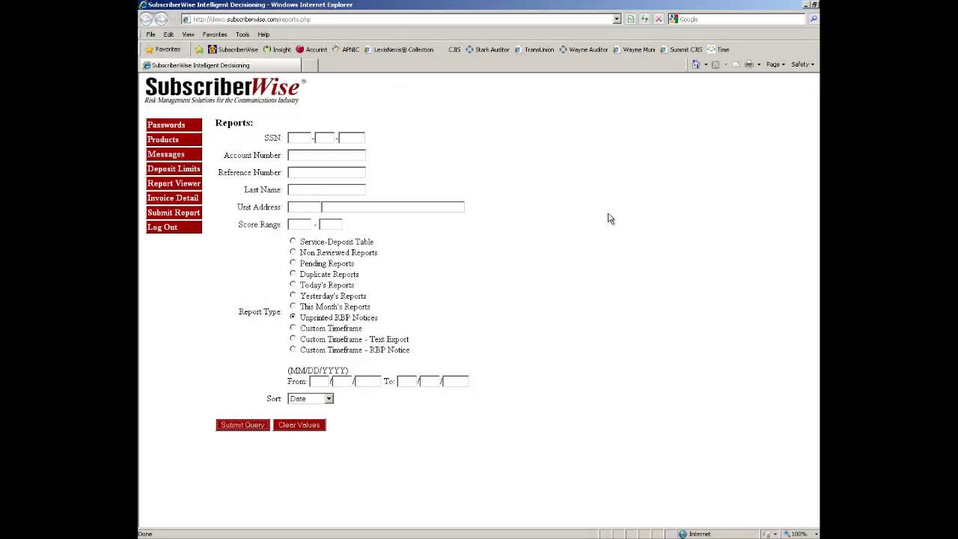
# Run a Custom Timeframe - RBP Notice query from 05/01/2012 to 06/30/2012 and open the resulting rbpnotice.pdf.
pyautogui.click(293, 352)
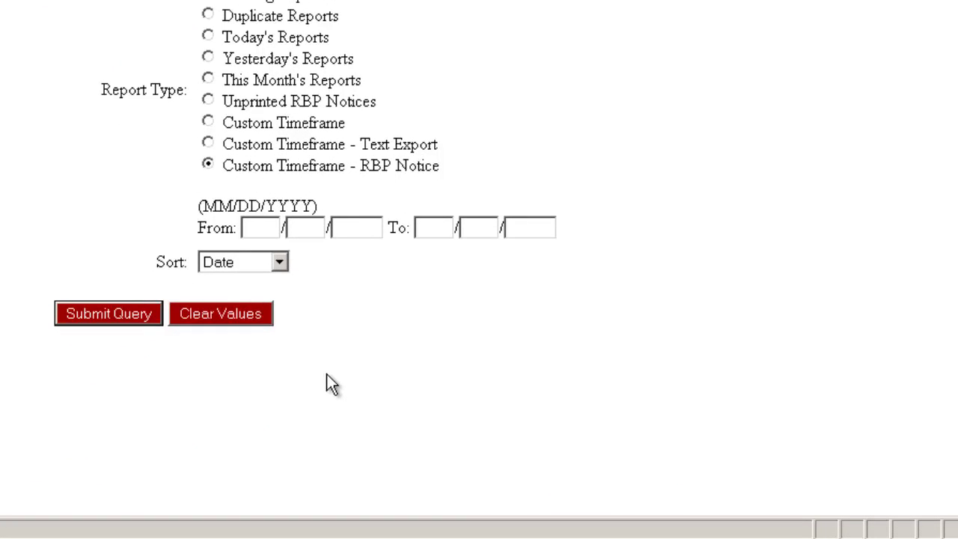
pyautogui.write('05 /01 /2012 To: 06 /30 /2012')
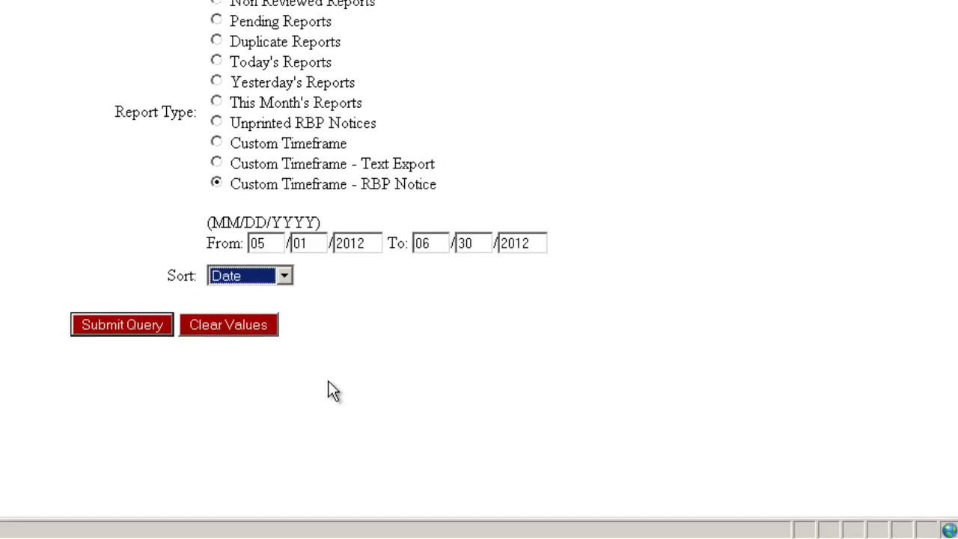
pyautogui.click(108, 312)
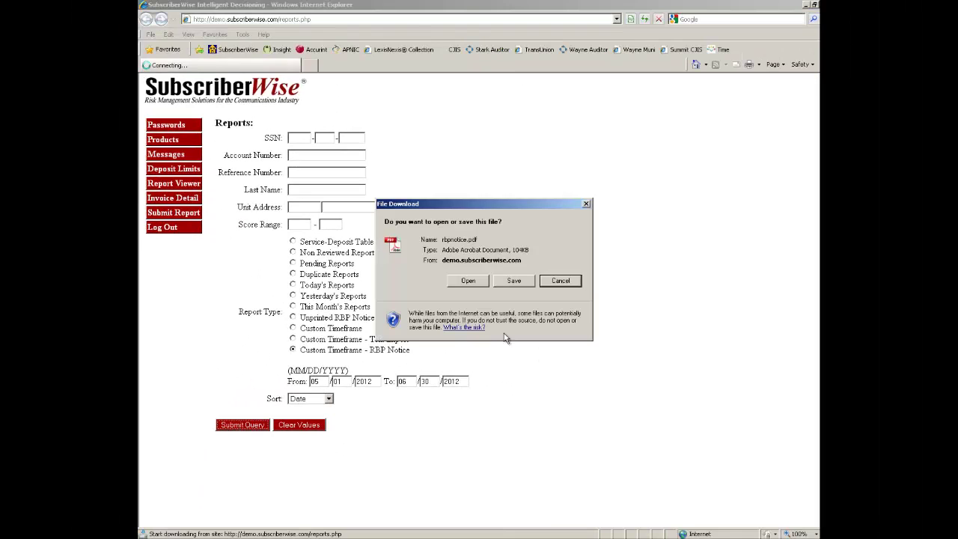
pyautogui.click(467, 281)
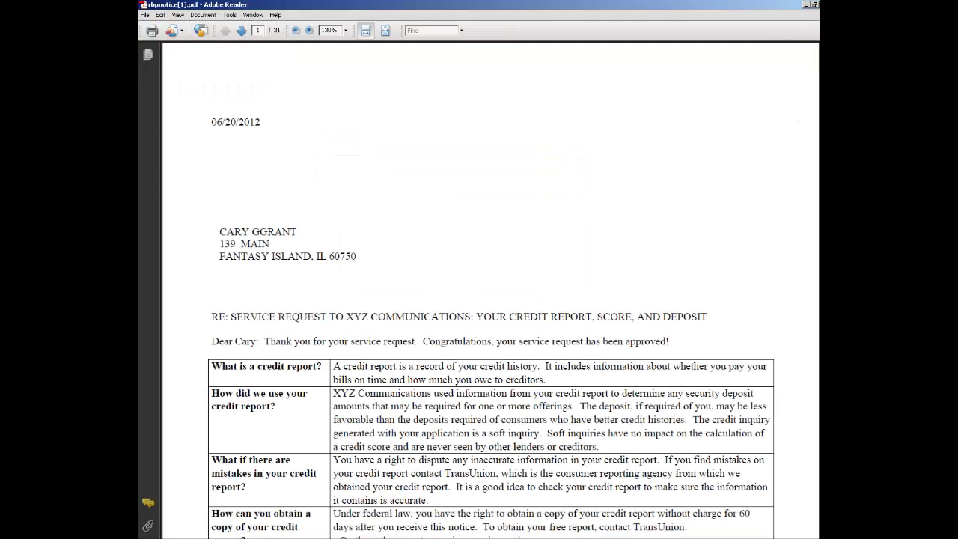
# Look through the batch of risk based pricing notices in the PDF, then close it and exit Adobe Reader.
pyautogui.scroll(-3, 490, 300)
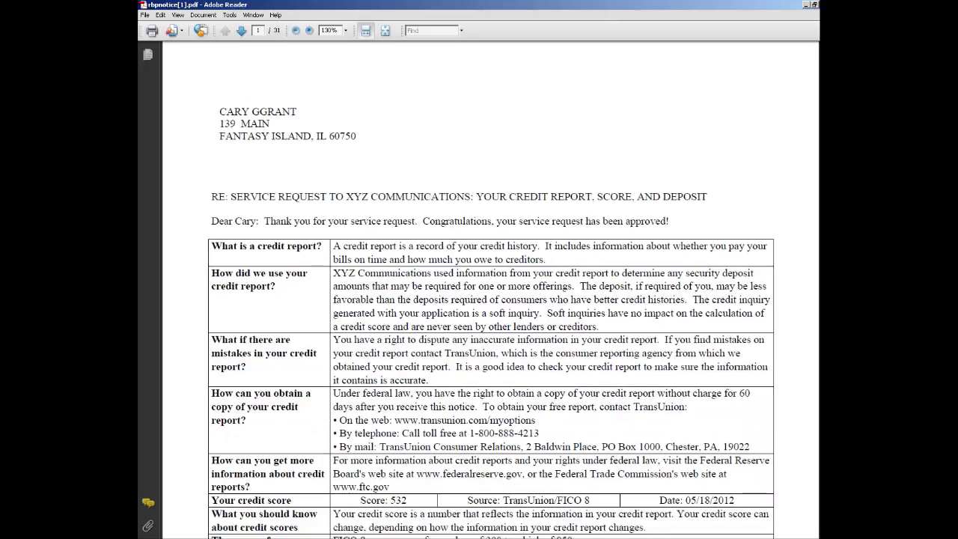
pyautogui.scroll(-14, 490, 300)
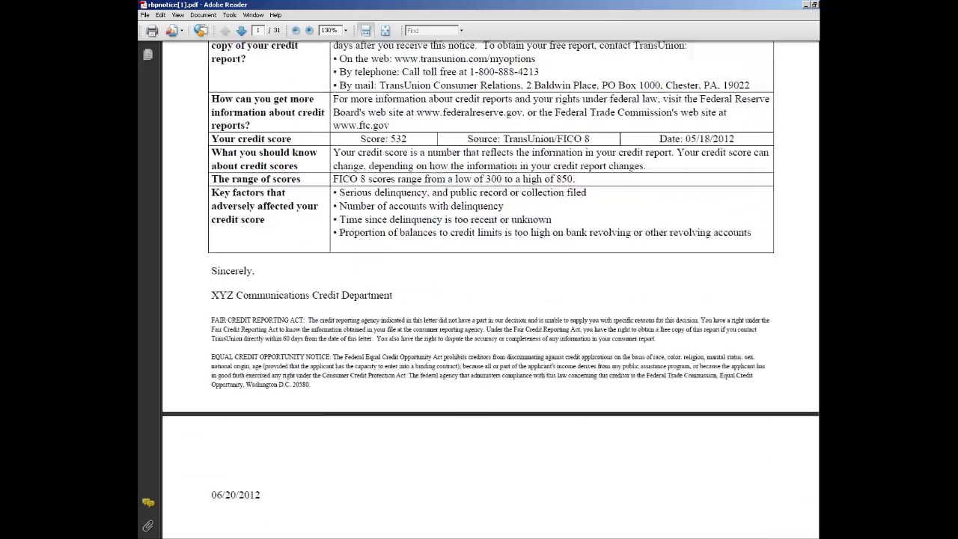
pyautogui.scroll(-20, 490, 299)
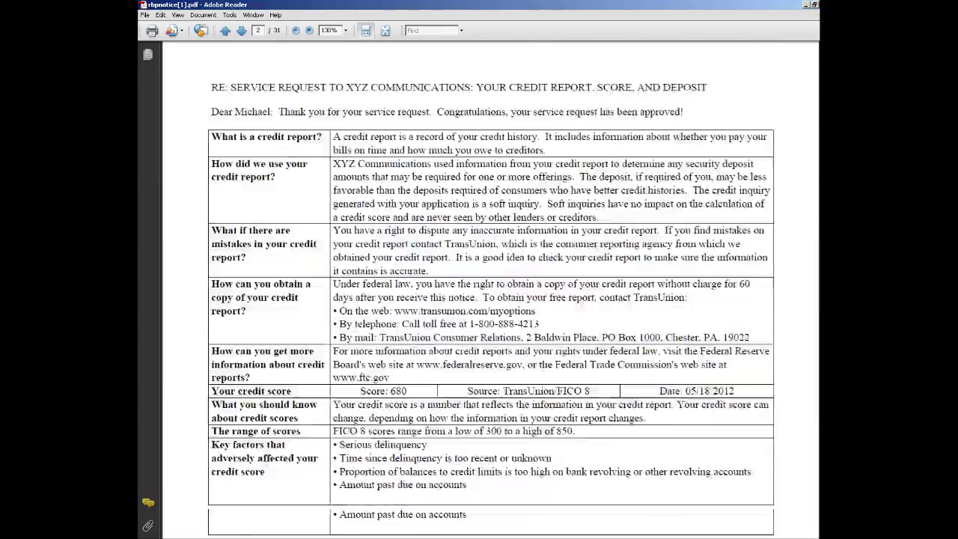
pyautogui.scroll(-20, 490, 300)
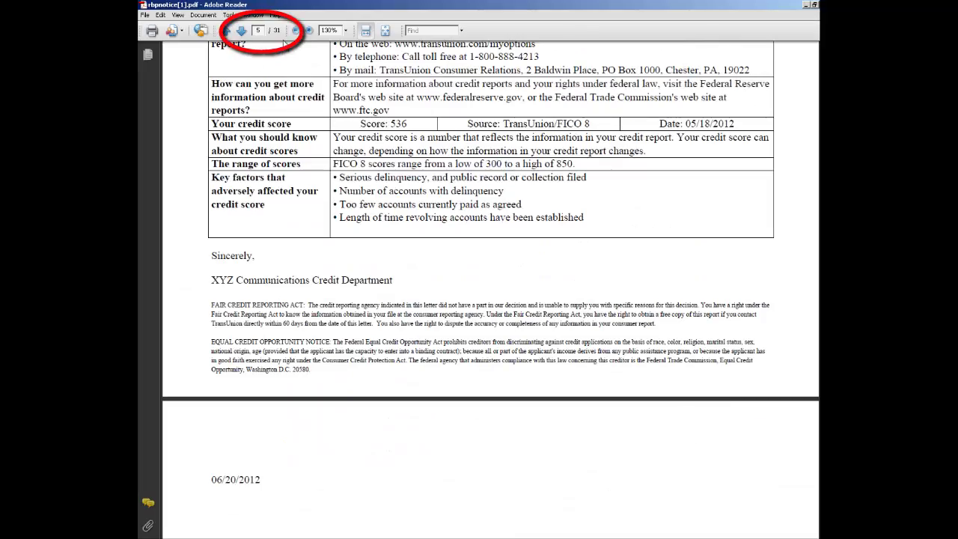
pyautogui.scroll(20, 490, 292)
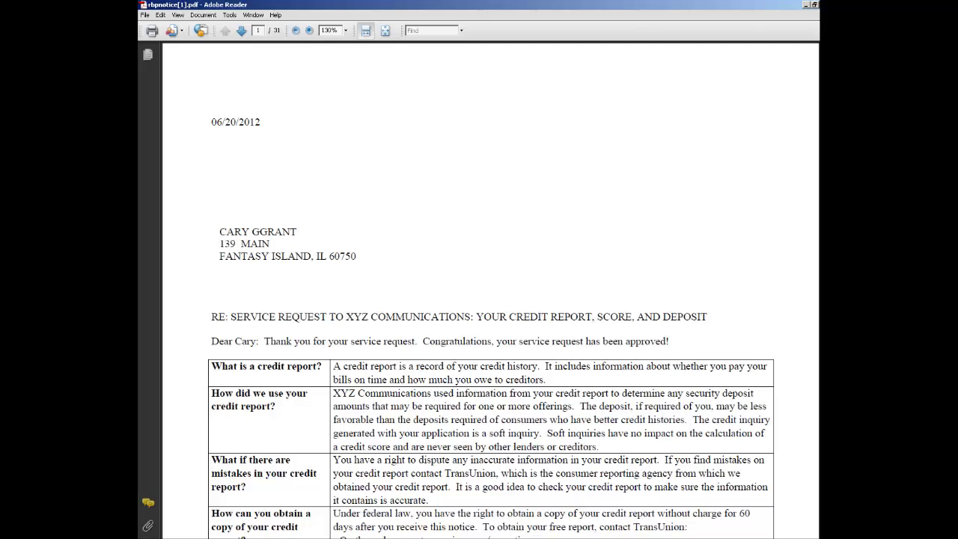
pyautogui.scroll(-20, 491, 290)
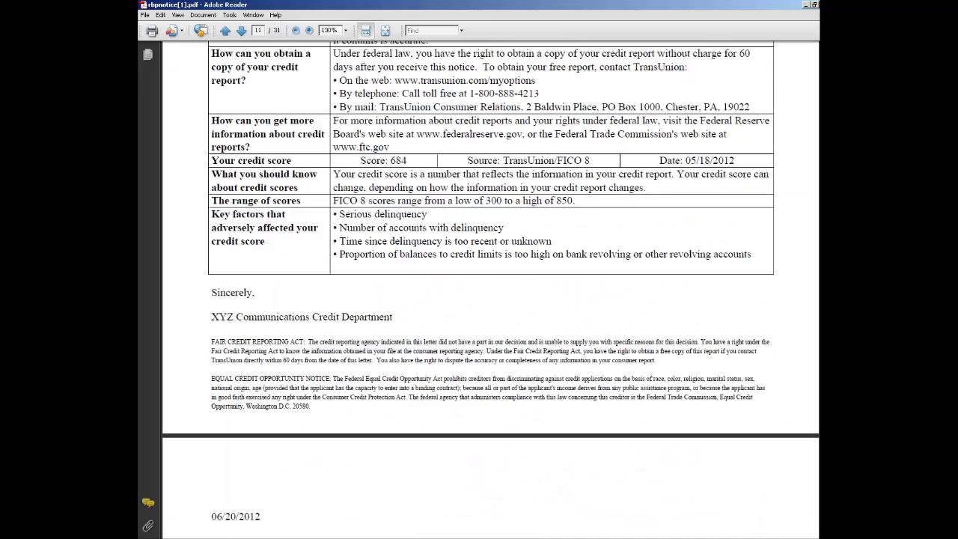
pyautogui.hotkey('ctrl', 'w')
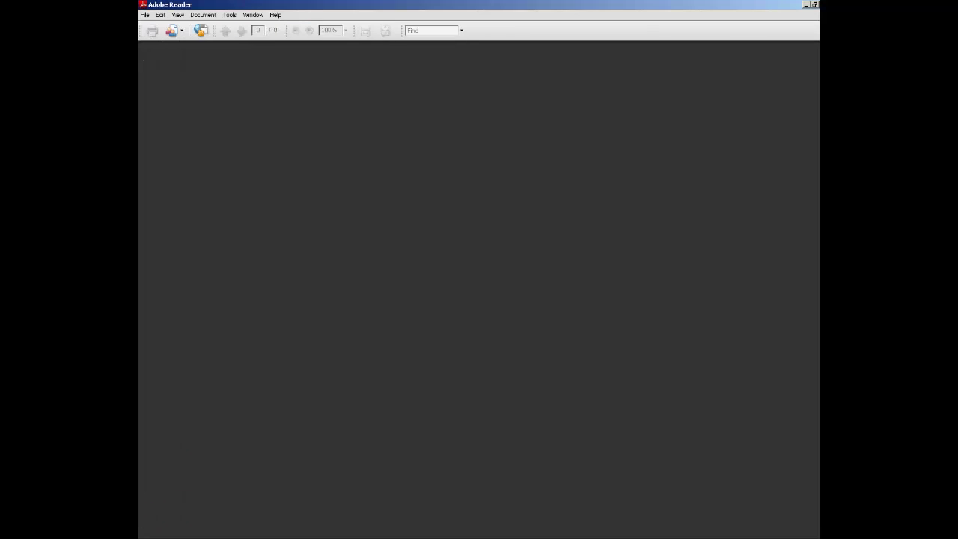
pyautogui.hotkey('ctrl', 'q')
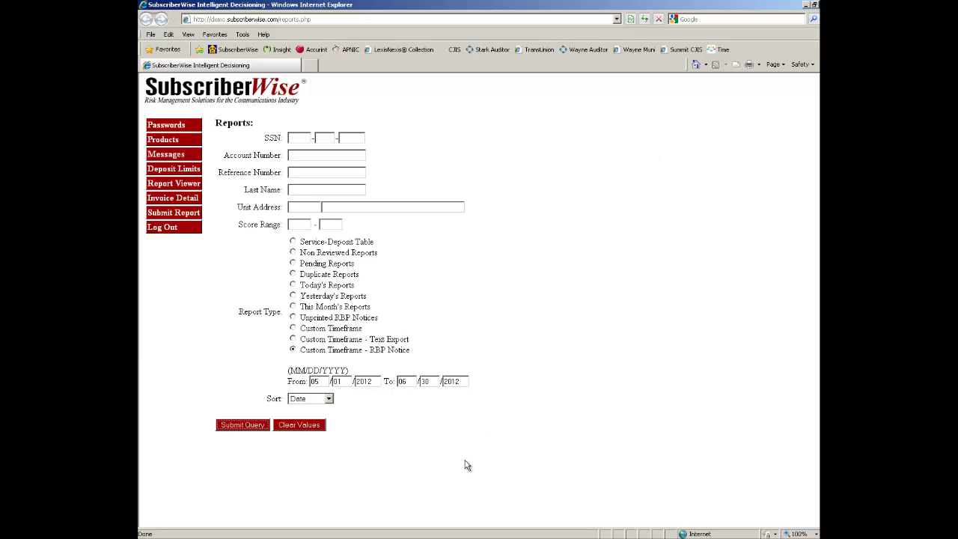